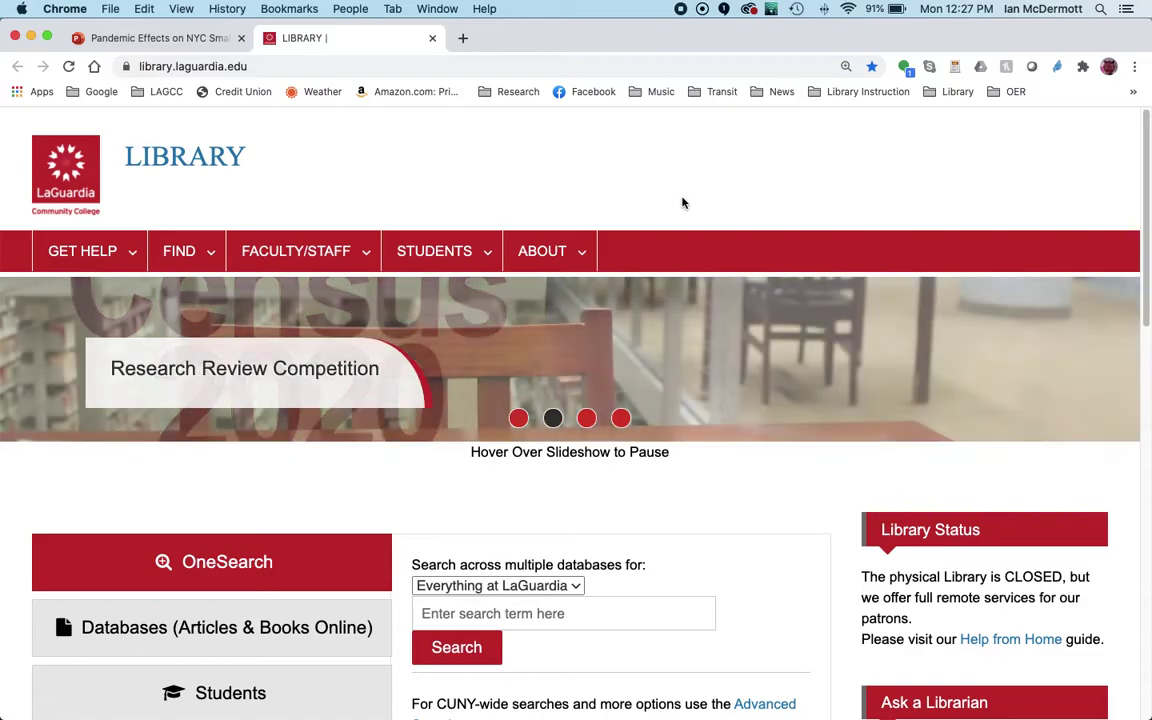
- Browse the library's databases by type of source and open the Newspapers category
scroll(681, 202, "down", 4)
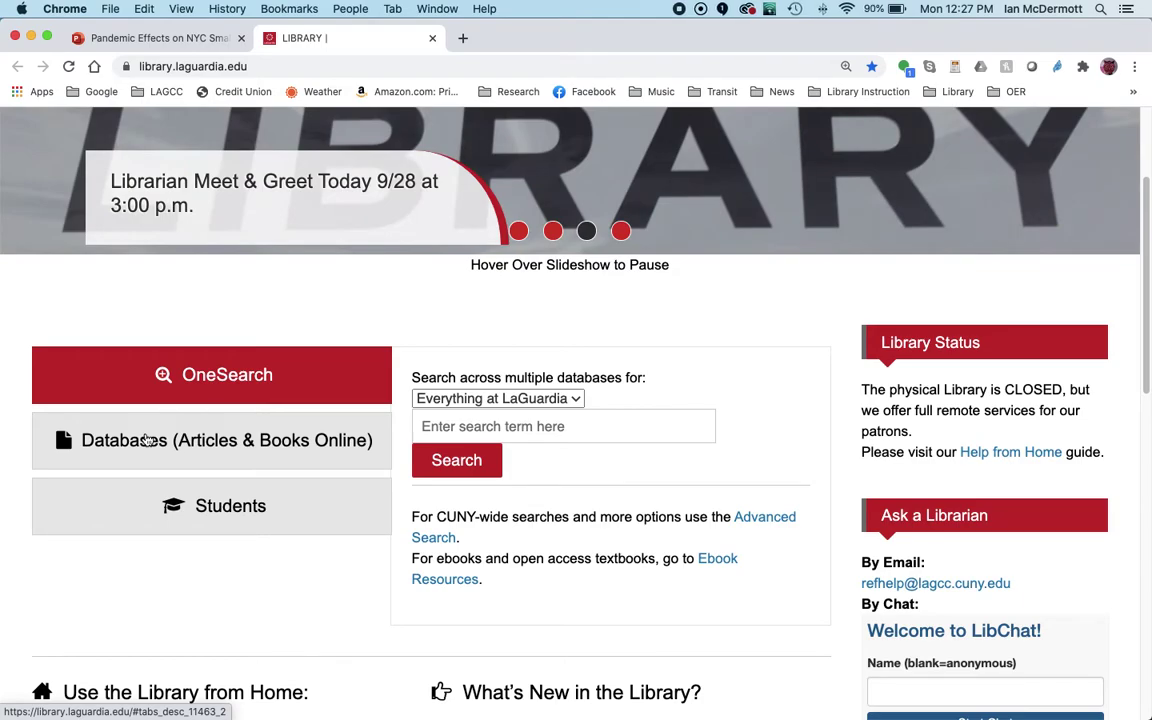
left_click(145, 440)
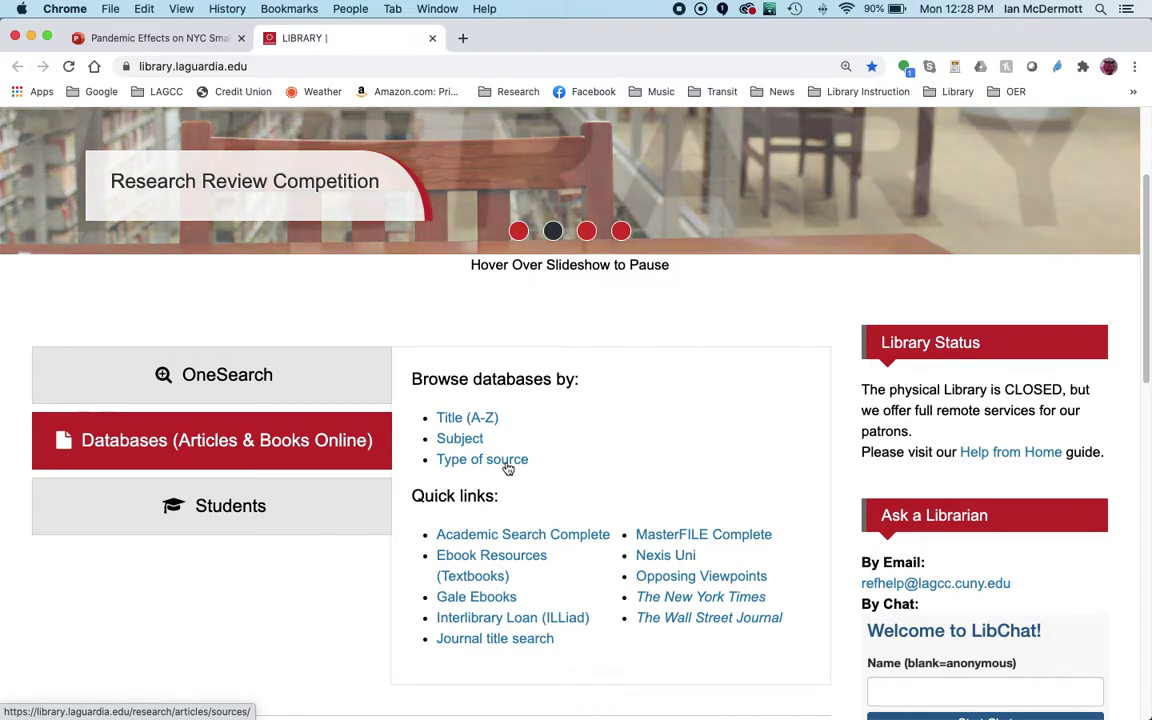
left_click(508, 462)
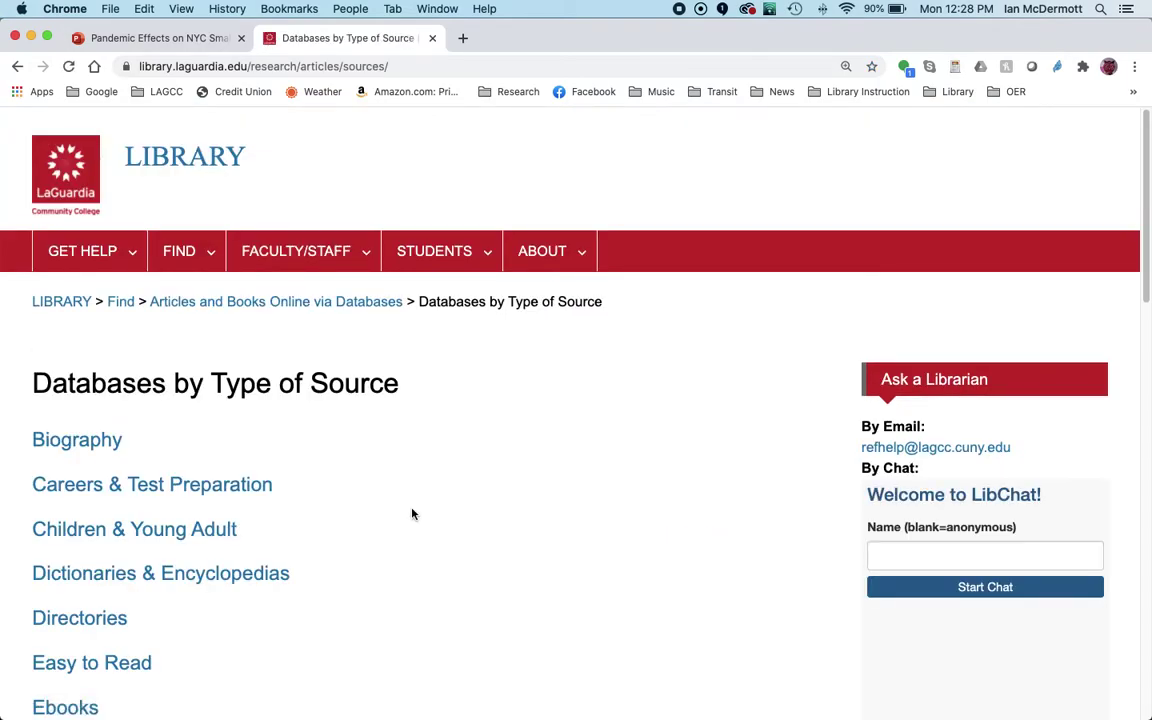
scroll(395, 522, "down", 1)
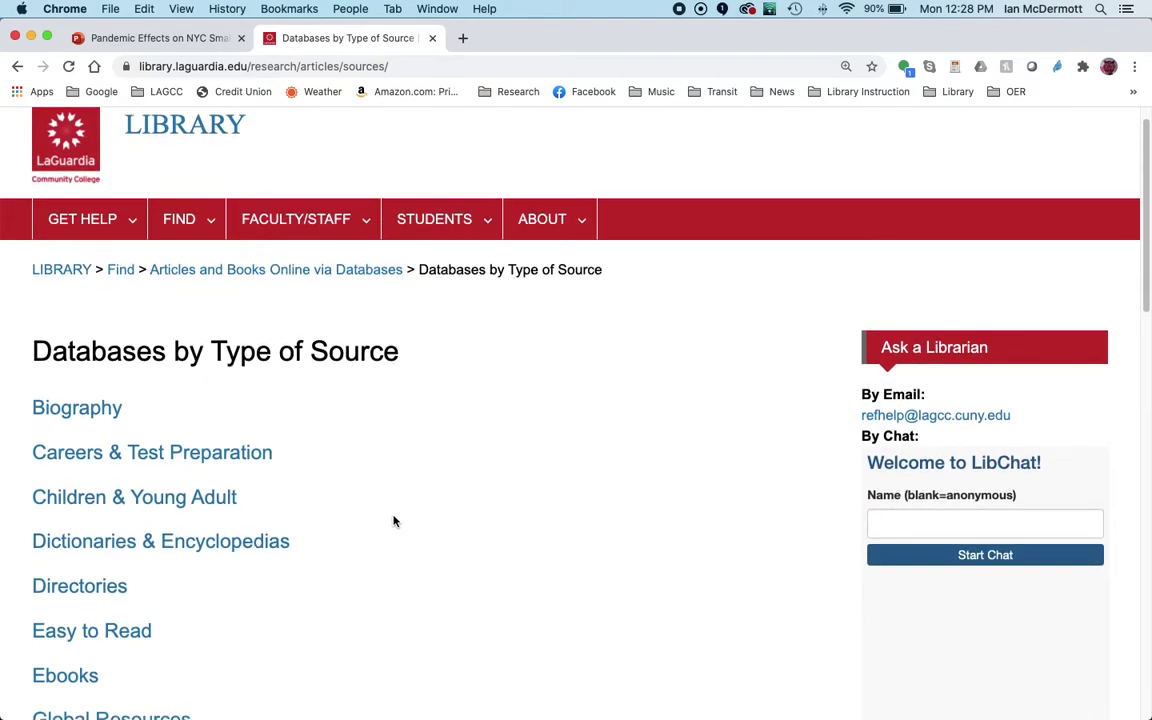
scroll(394, 521, "down", 4)
scroll(393, 521, "down", 5)
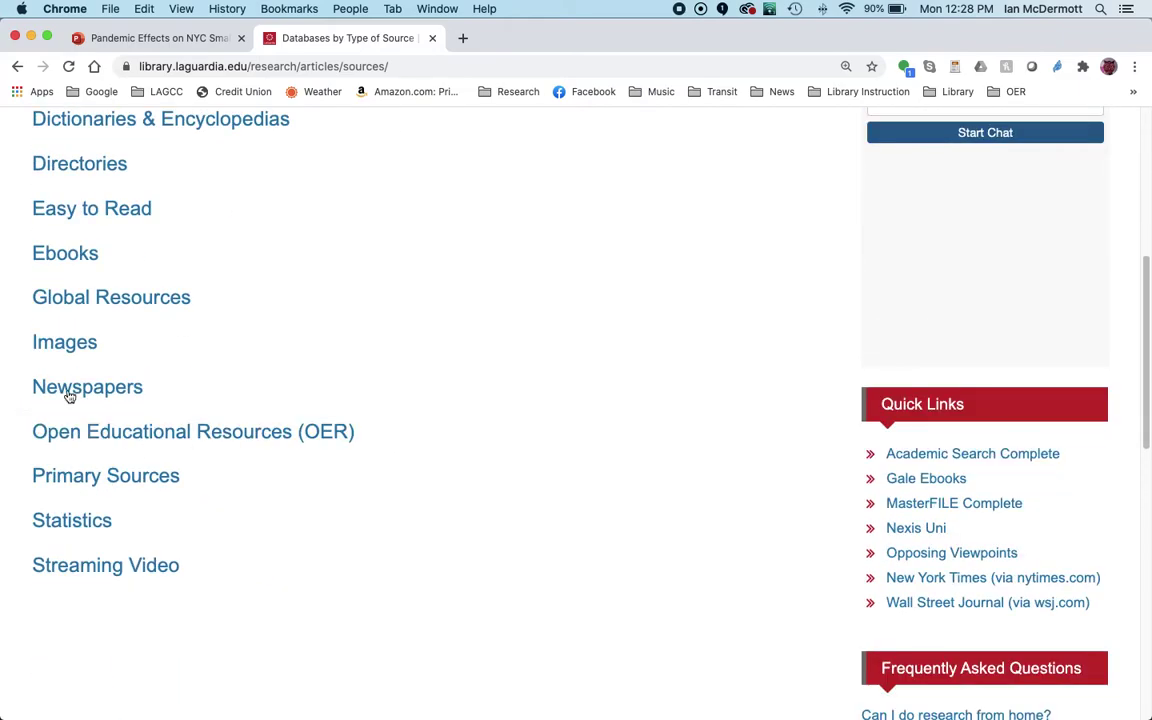
left_click(100, 393)
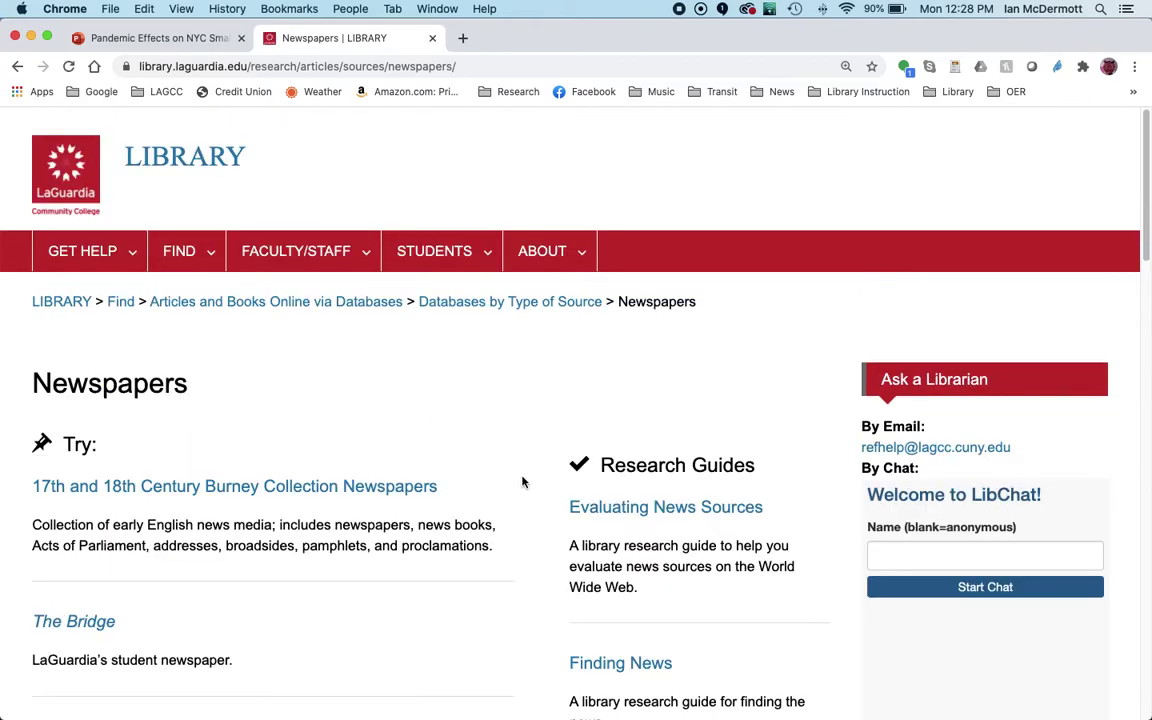
- Open the New York Times 1851-2015 (ProQuest Historical Newspapers) database from the newspaper list
scroll(521, 482, "down", 2)
scroll(521, 482, "down", 6)
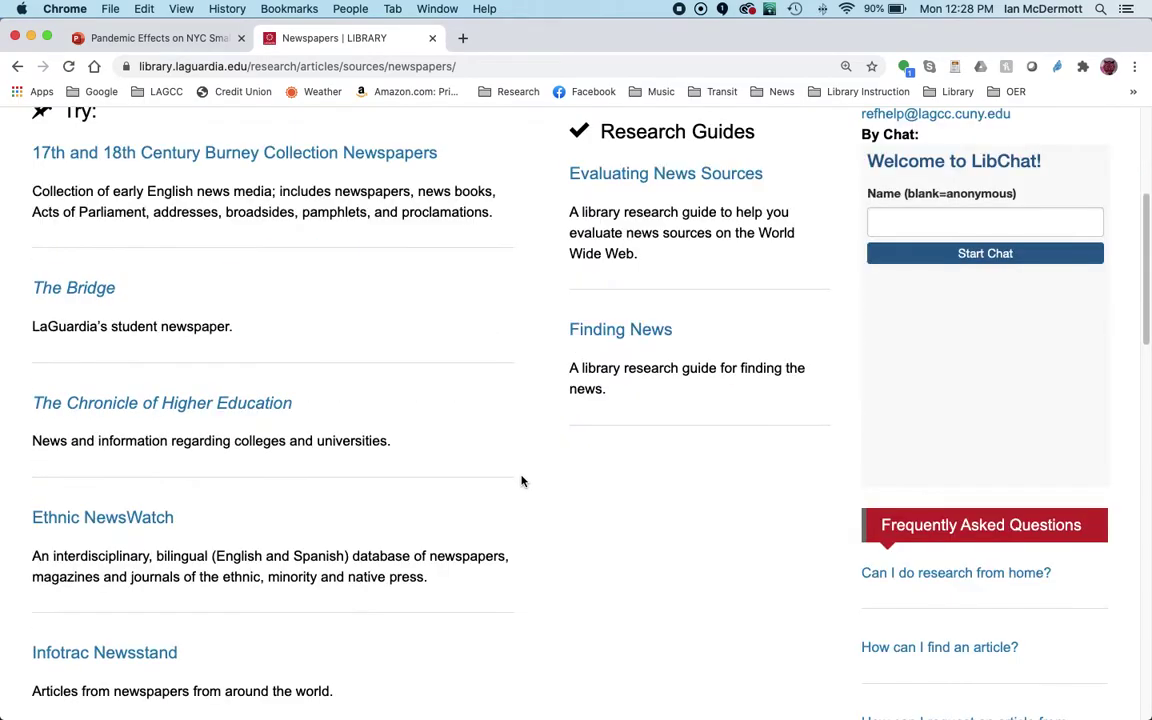
scroll(520, 480, "down", 4)
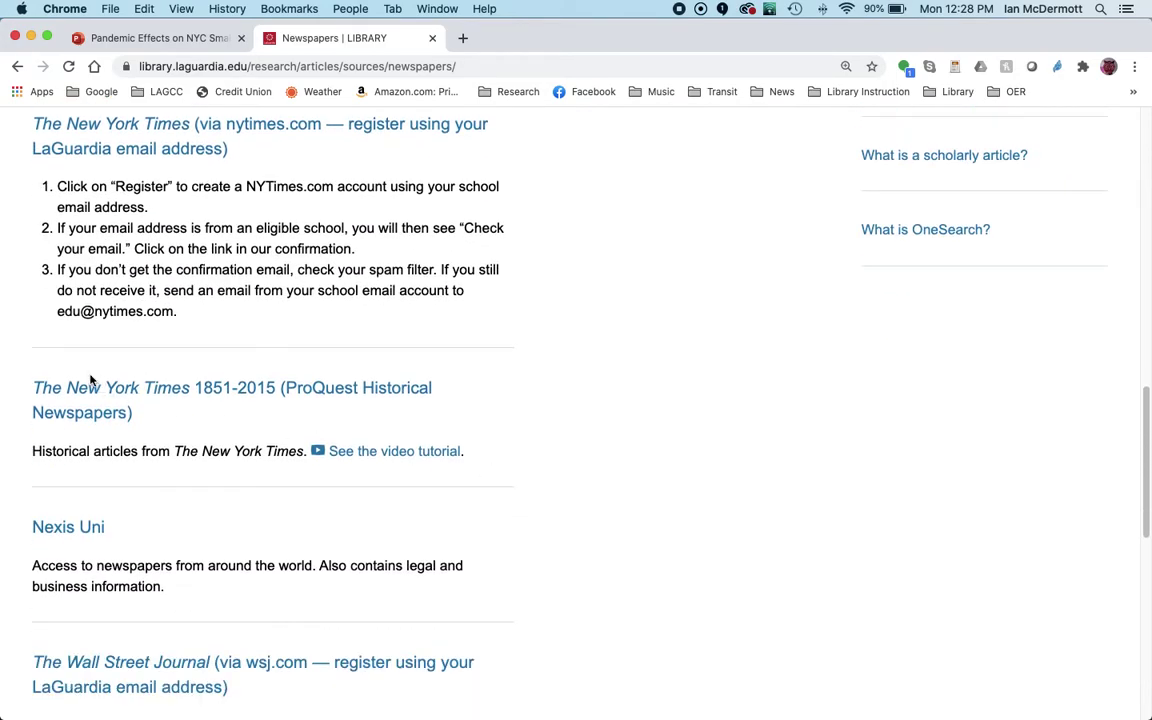
left_click(174, 392)
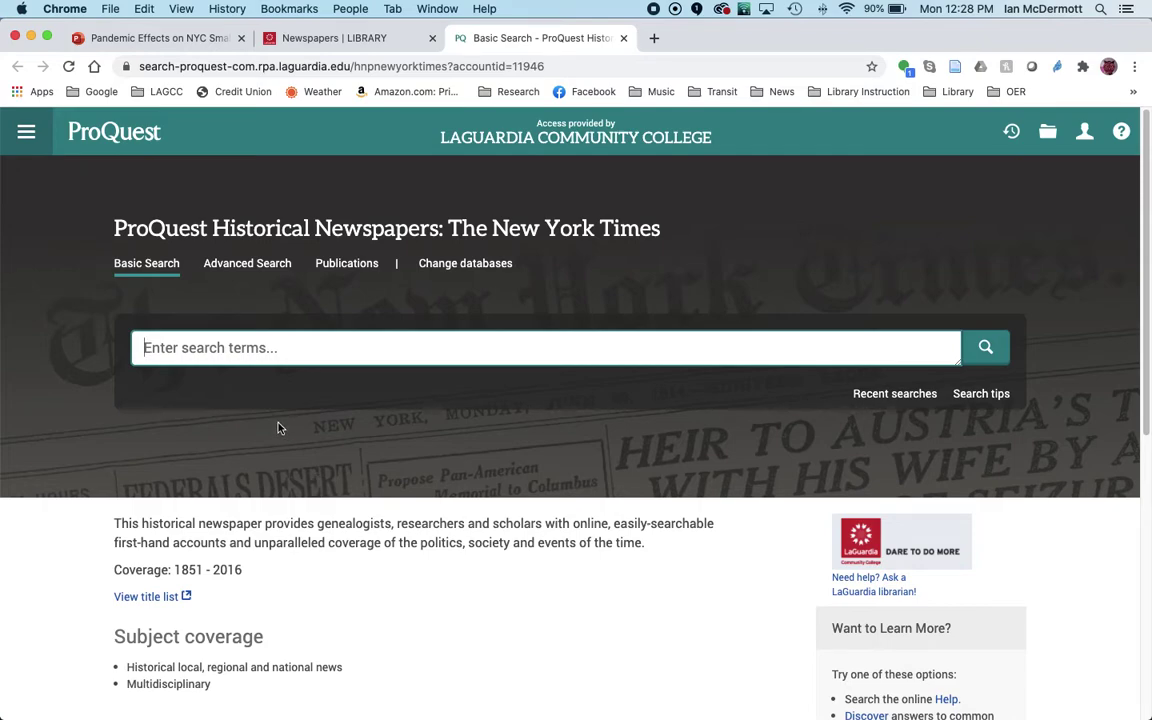
- Set up an advanced search with an empty first term and a publication date range from 1915 to 1925
left_click(238, 265)
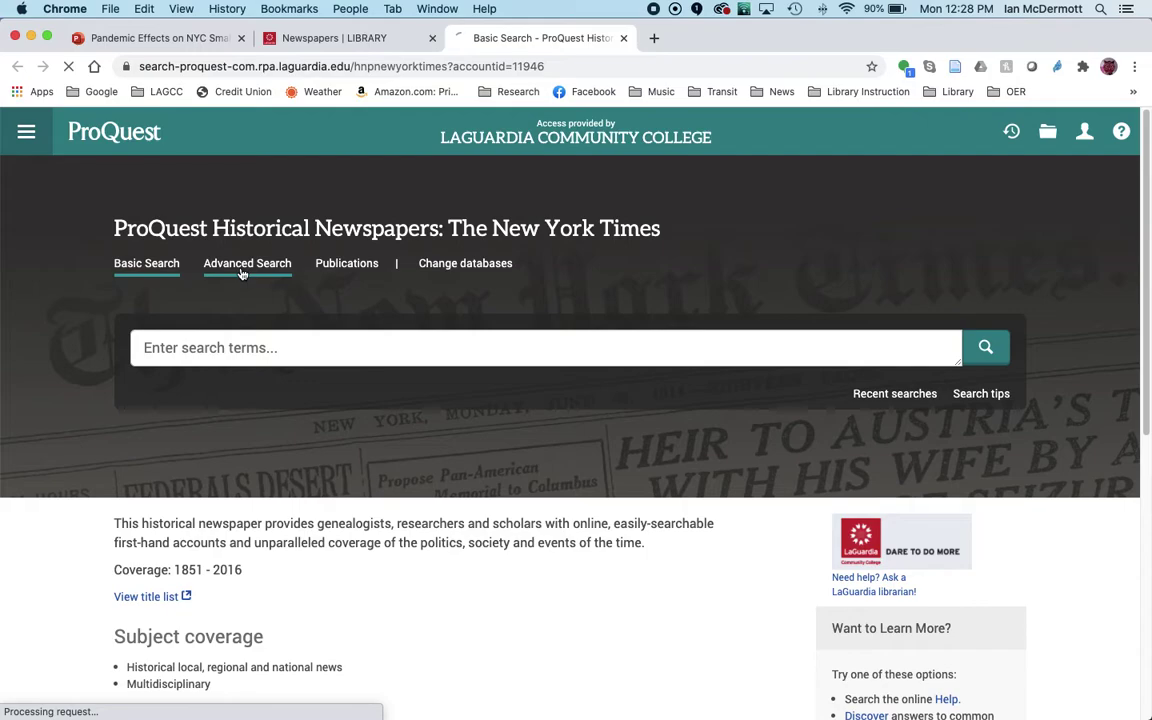
key("BackSpace")
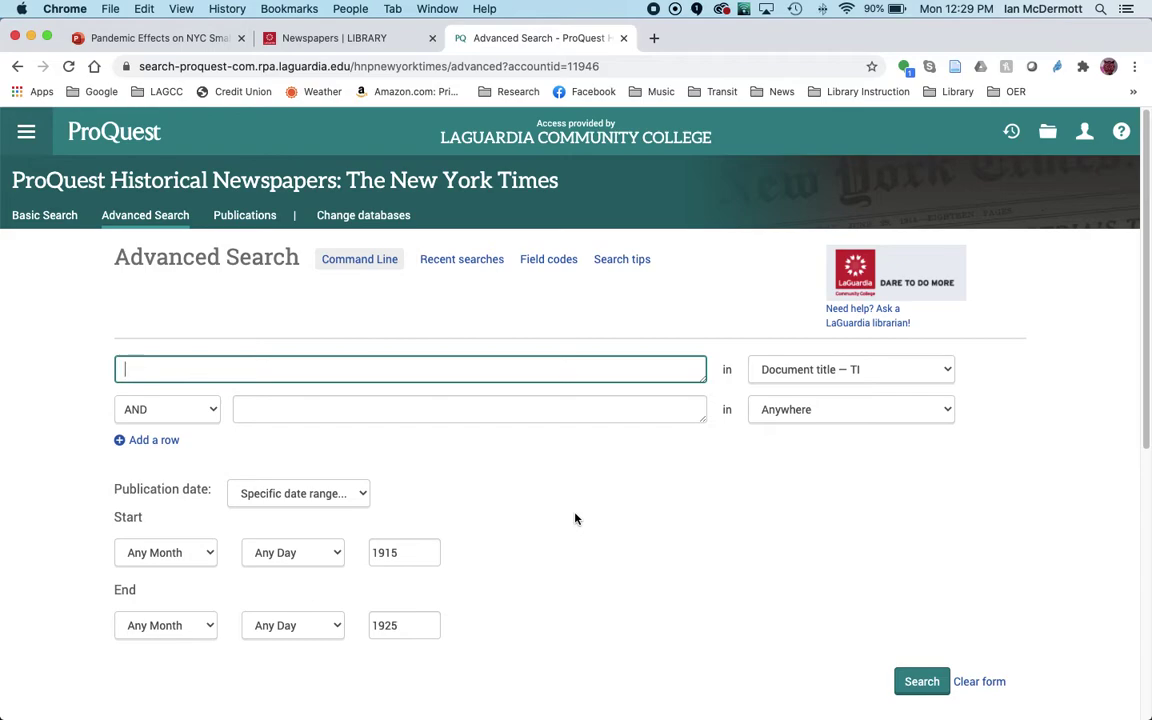
left_click(410, 549)
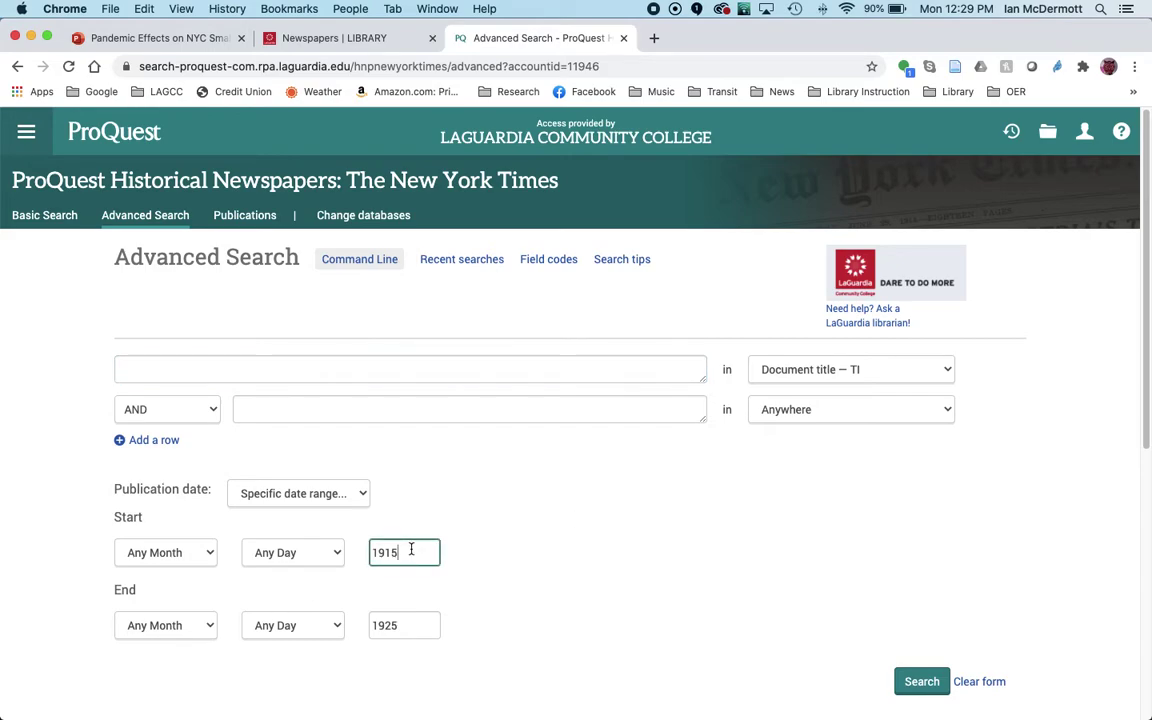
left_click(404, 626)
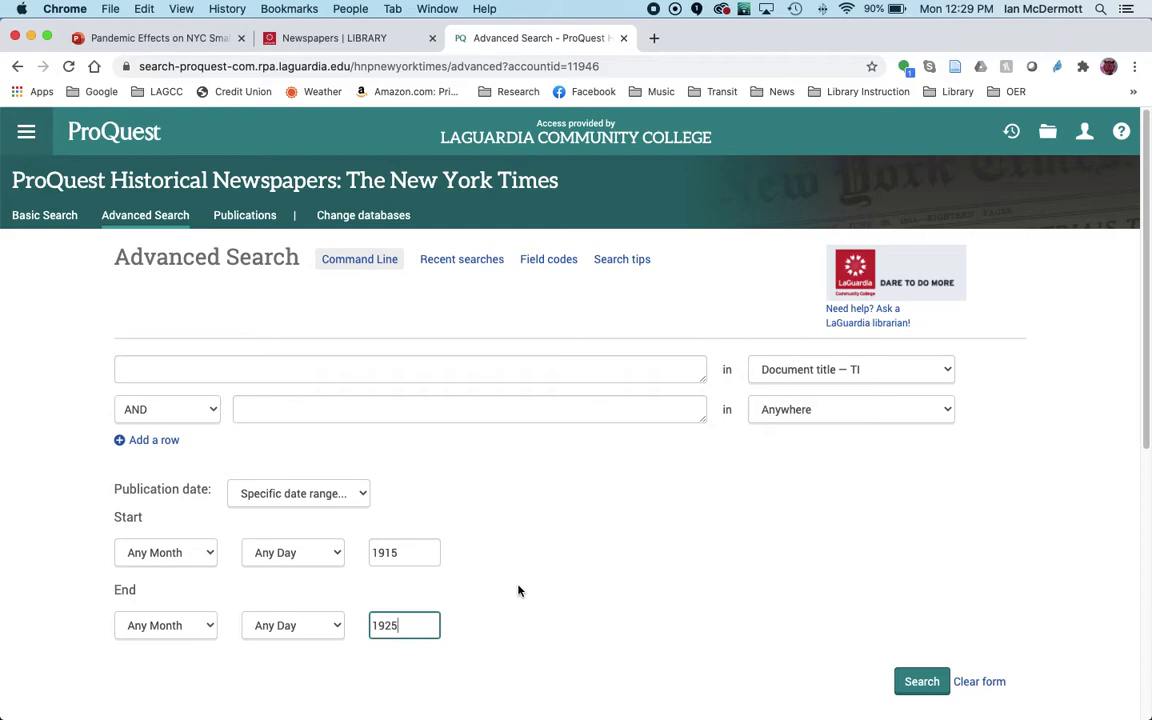
- Search for "flu" in the document title (TI) field within the chosen date range
left_click(271, 372)
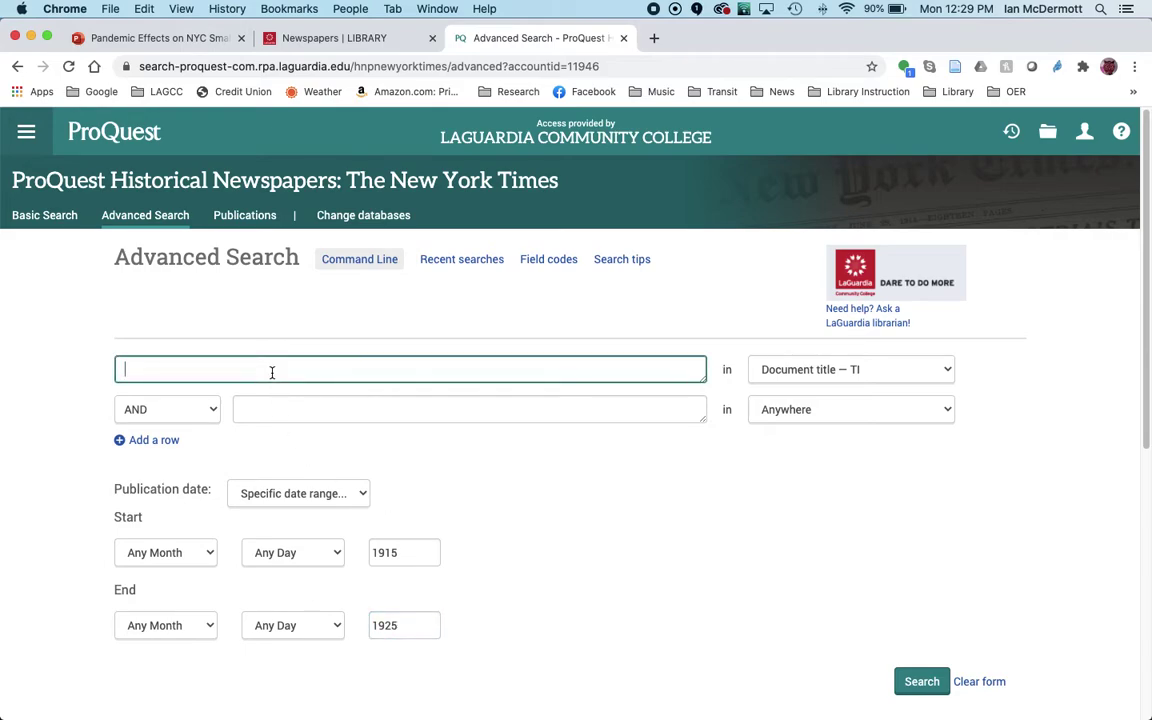
type("flu")
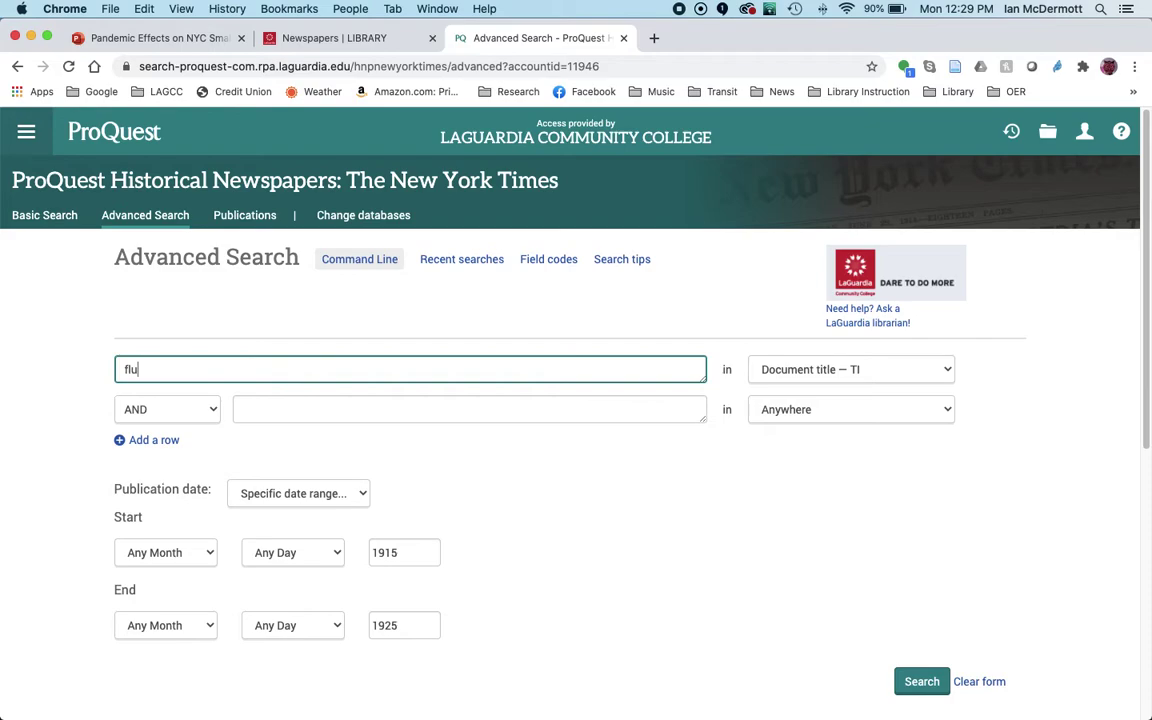
left_click(658, 468)
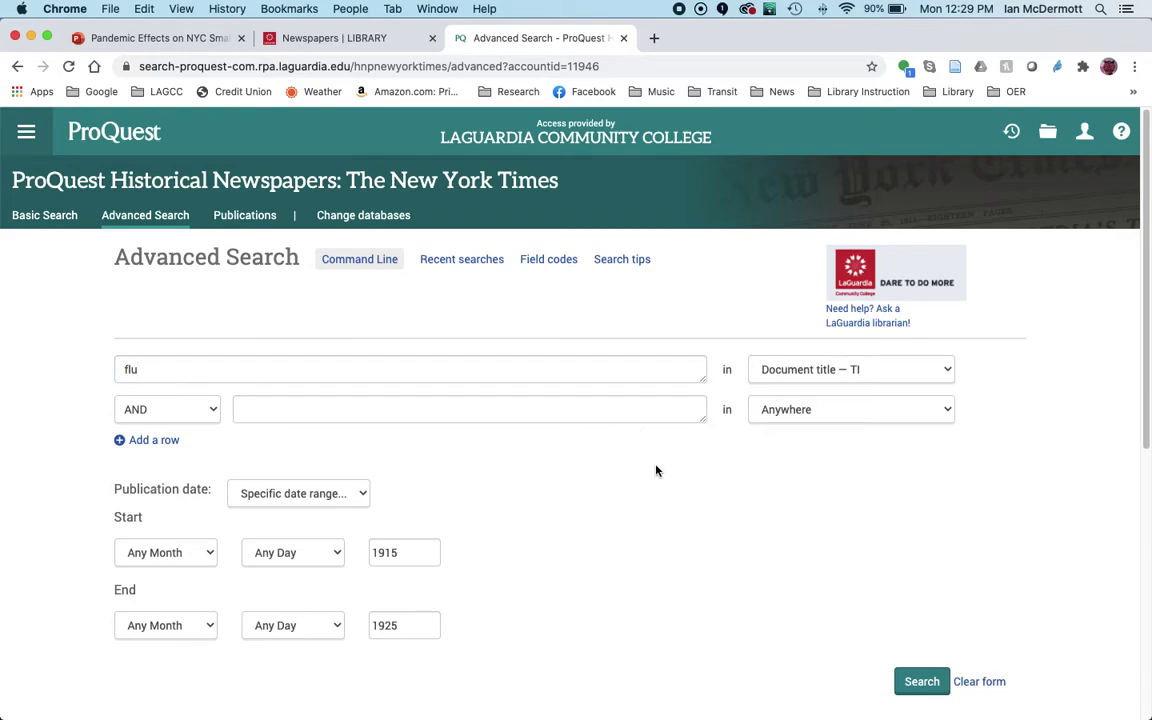
left_click(837, 371)
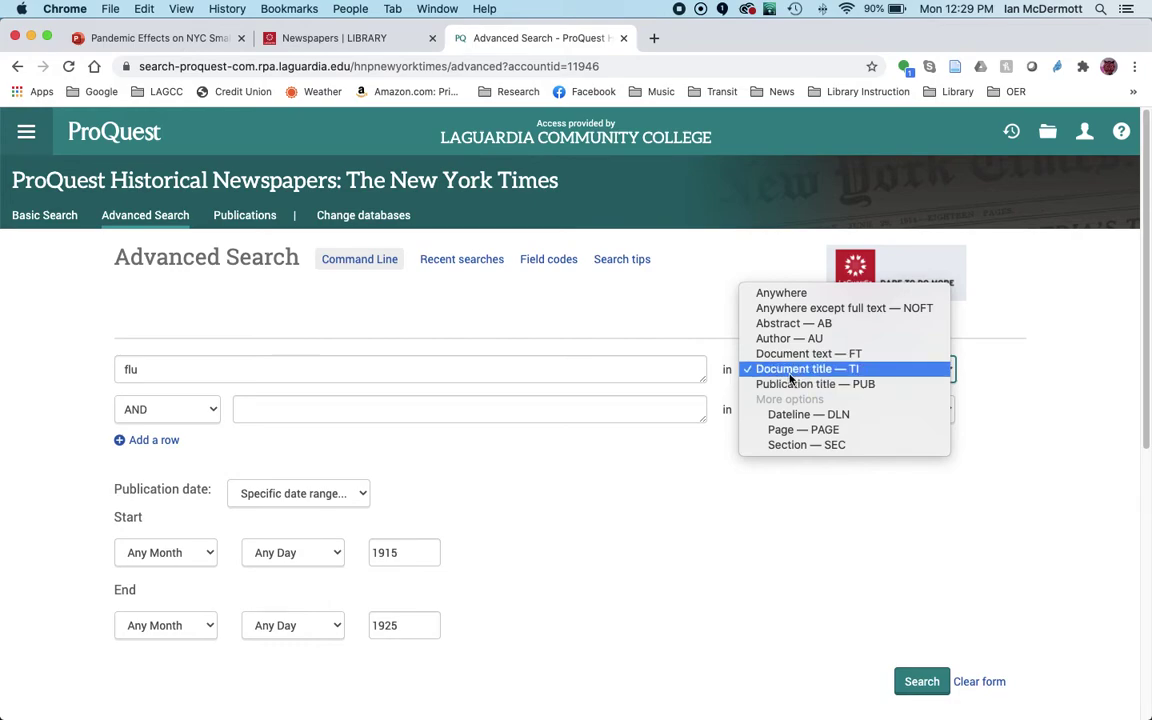
left_click(790, 372)
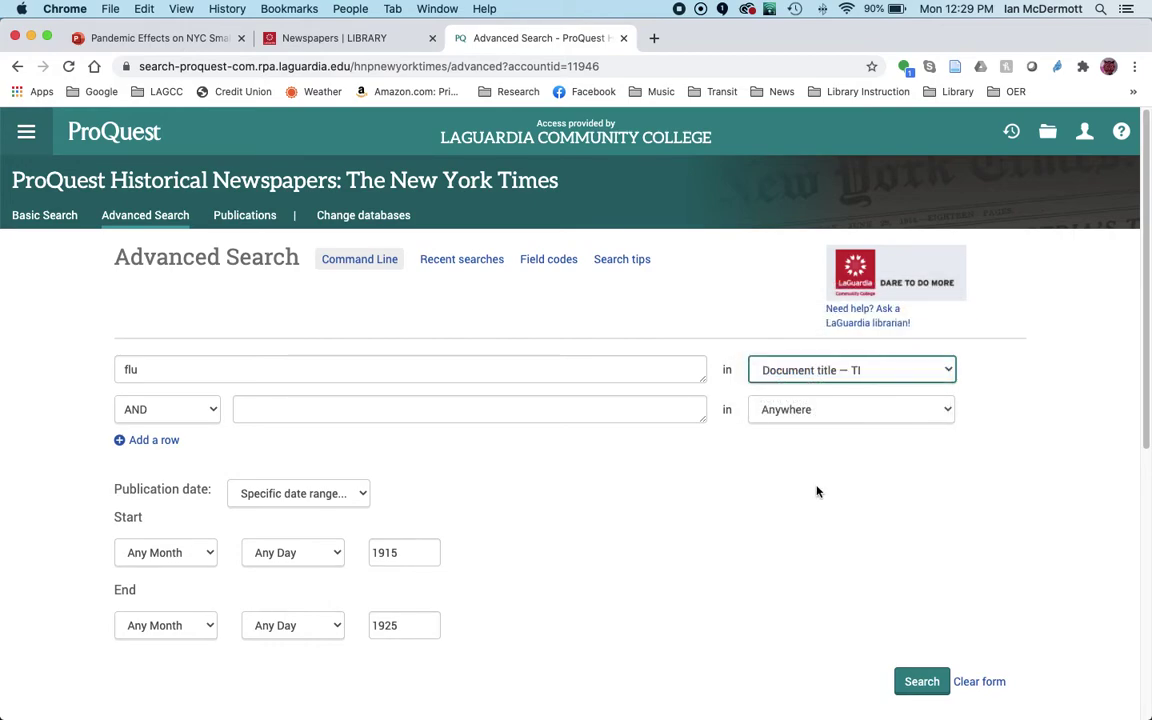
left_click(922, 682)
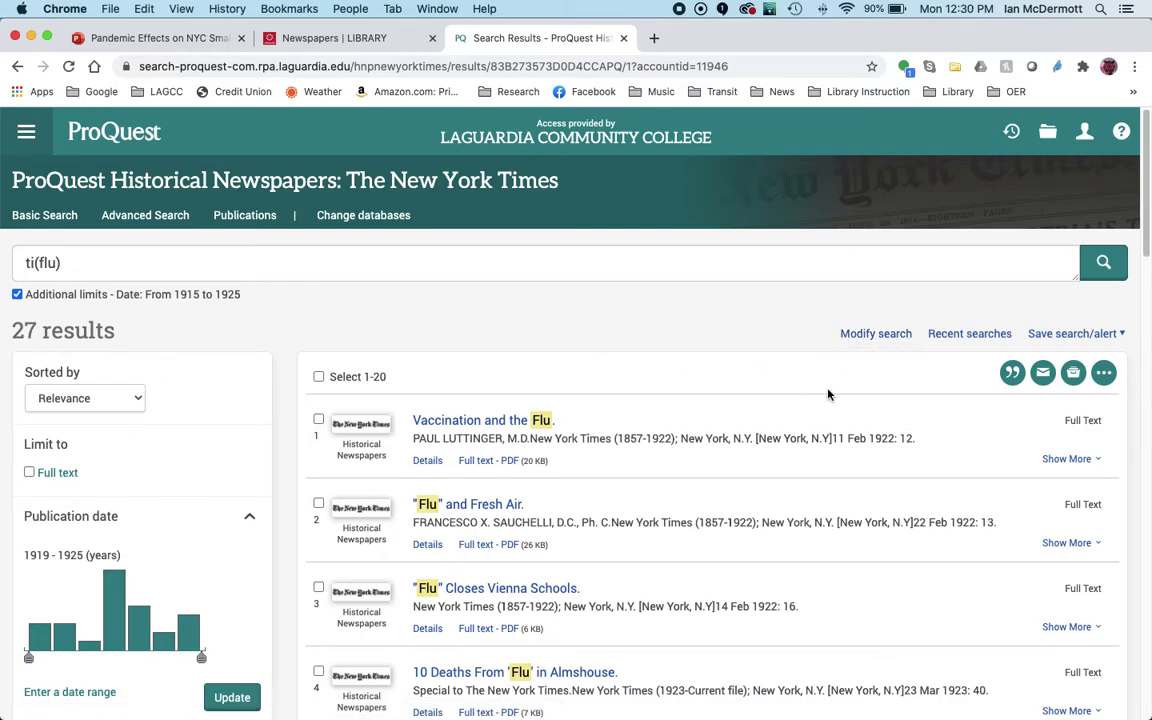
- Look through the search results and open the 15 Sep 1919 article "FRESH AIR ENEMY OF 'FLU'"
scroll(816, 428, "down", 1)
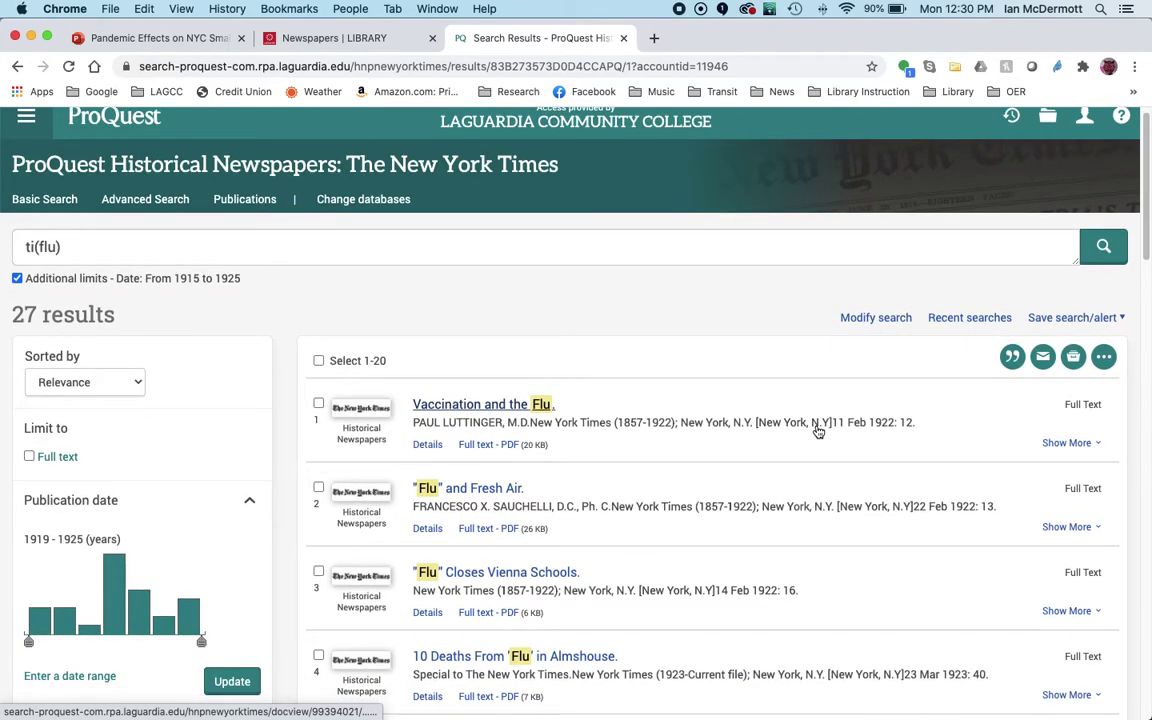
scroll(816, 428, "down", 5)
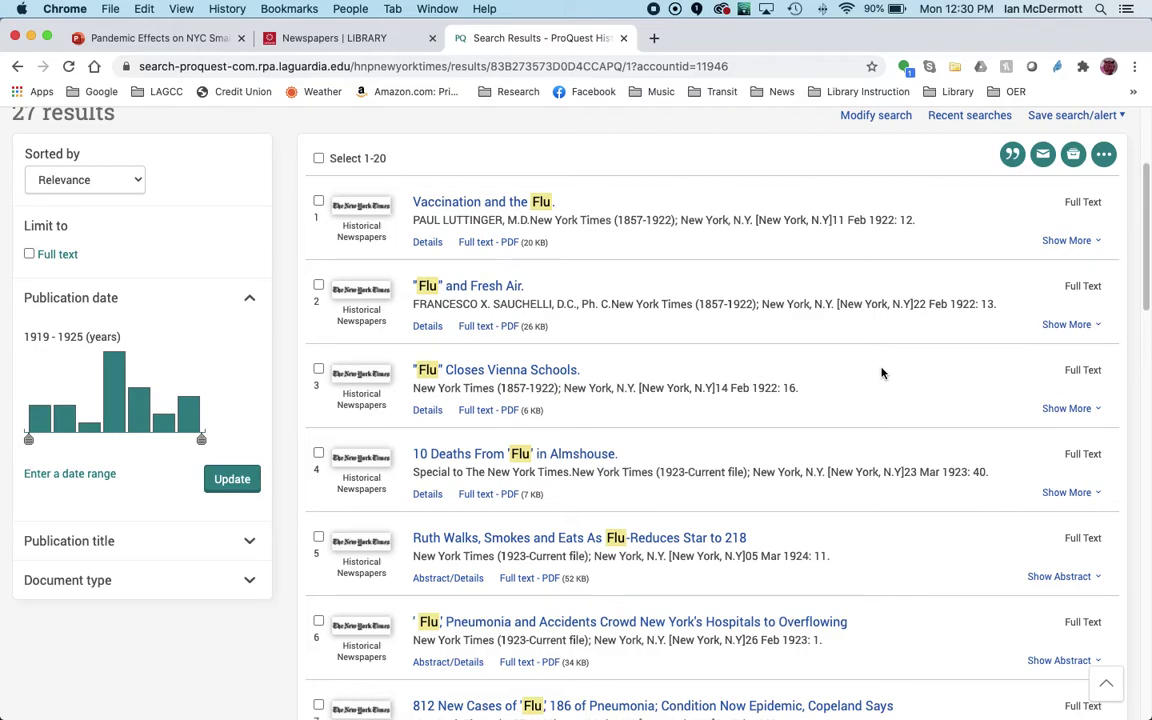
scroll(881, 373, "down", 2)
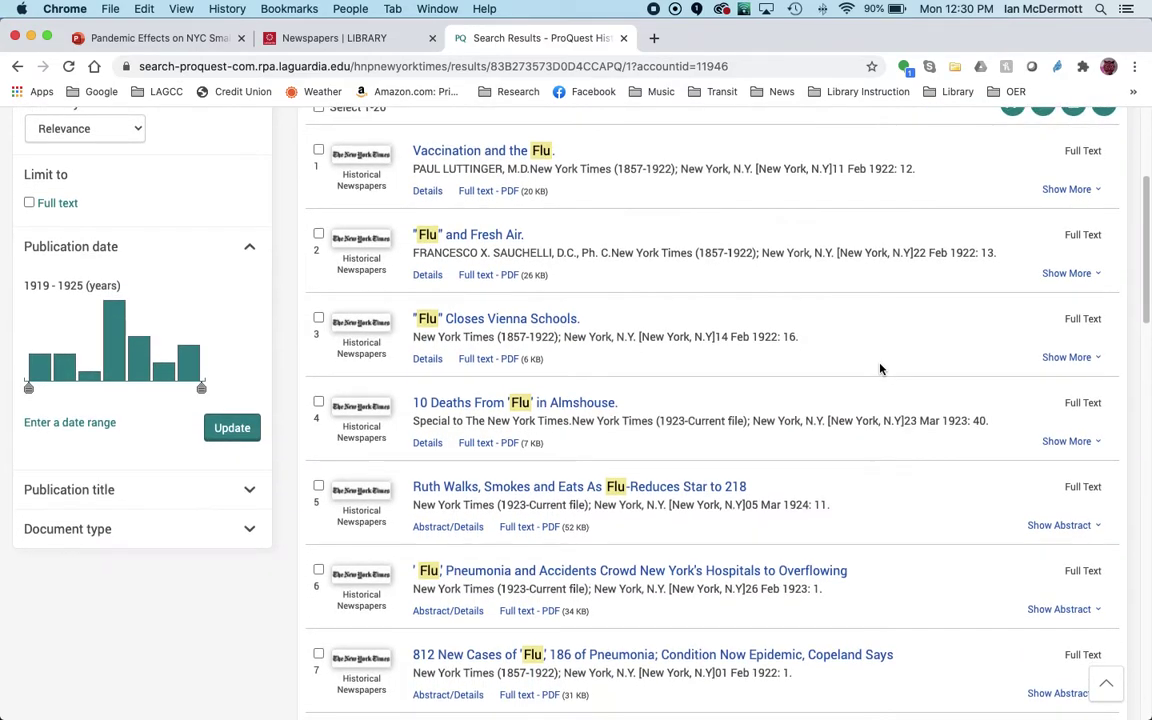
scroll(881, 369, "down", 5)
scroll(881, 369, "down", 3)
scroll(881, 369, "down", 4)
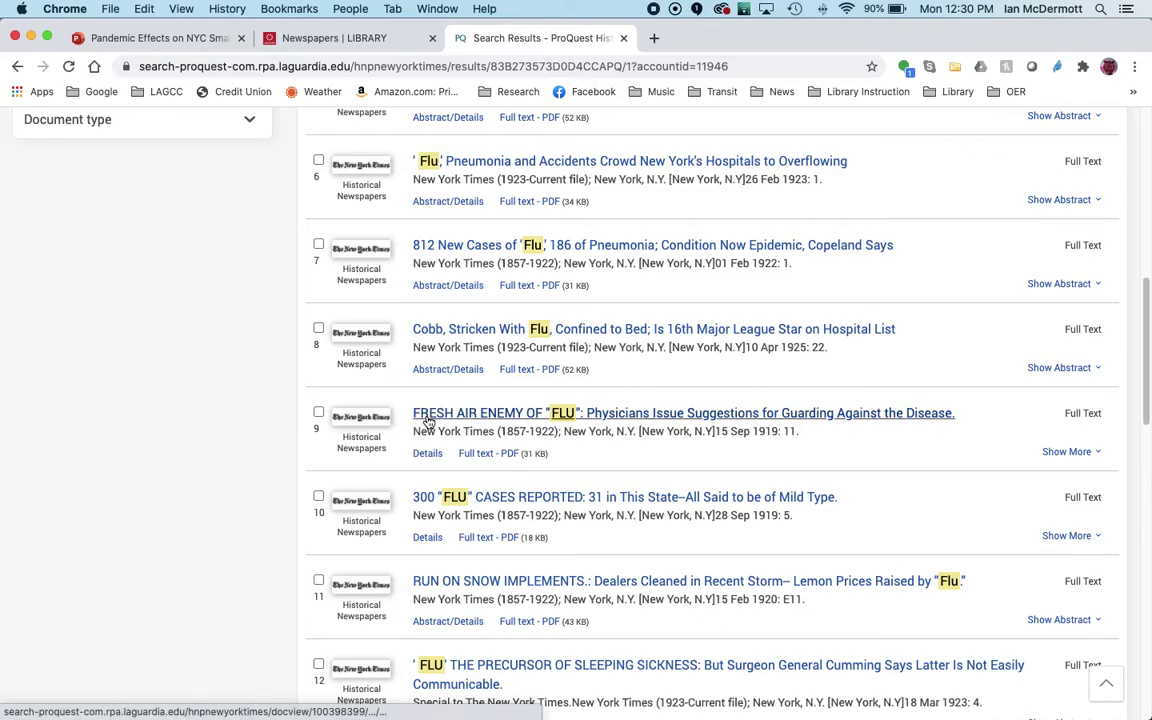
left_click(571, 419)
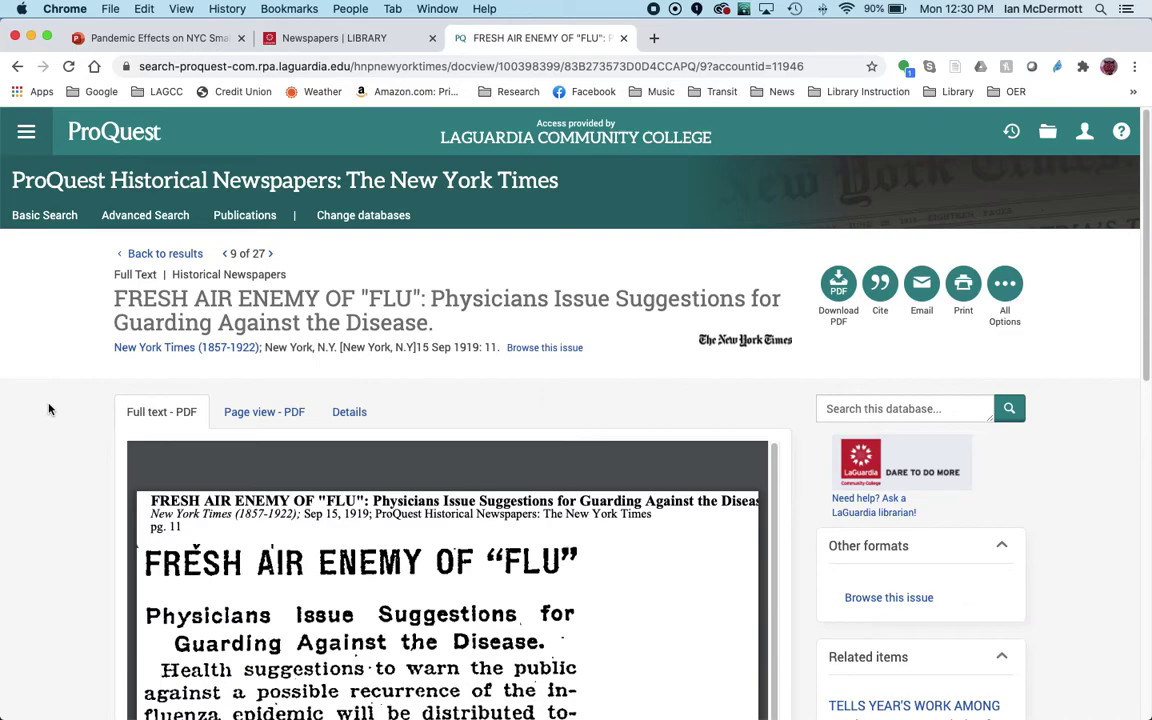
- Read the article's full-text PDF, including its numbered list of health rules
scroll(49, 408, "down", 3)
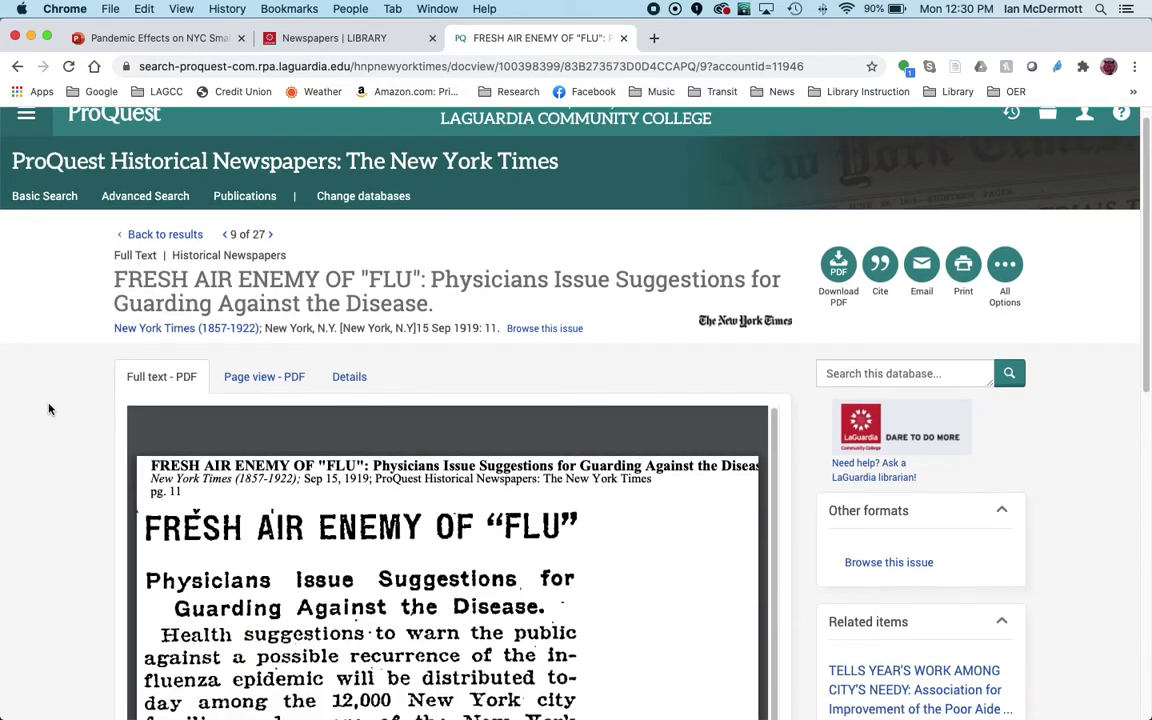
scroll(49, 408, "down", 5)
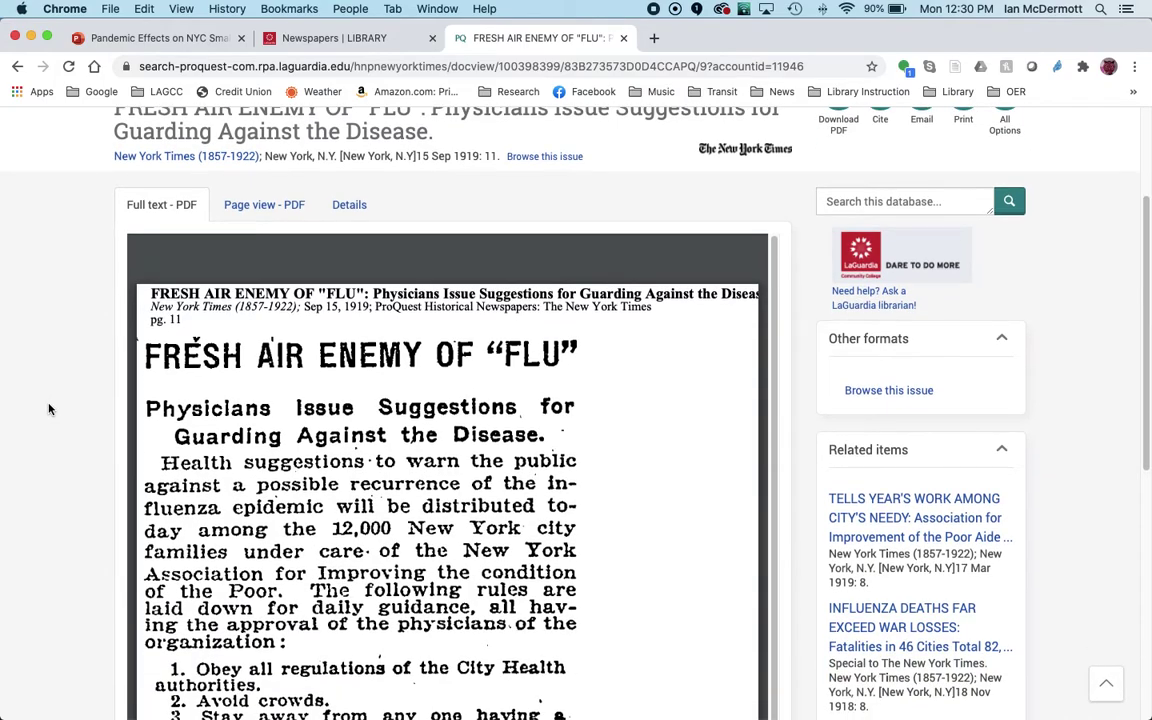
scroll(49, 408, "up", 4)
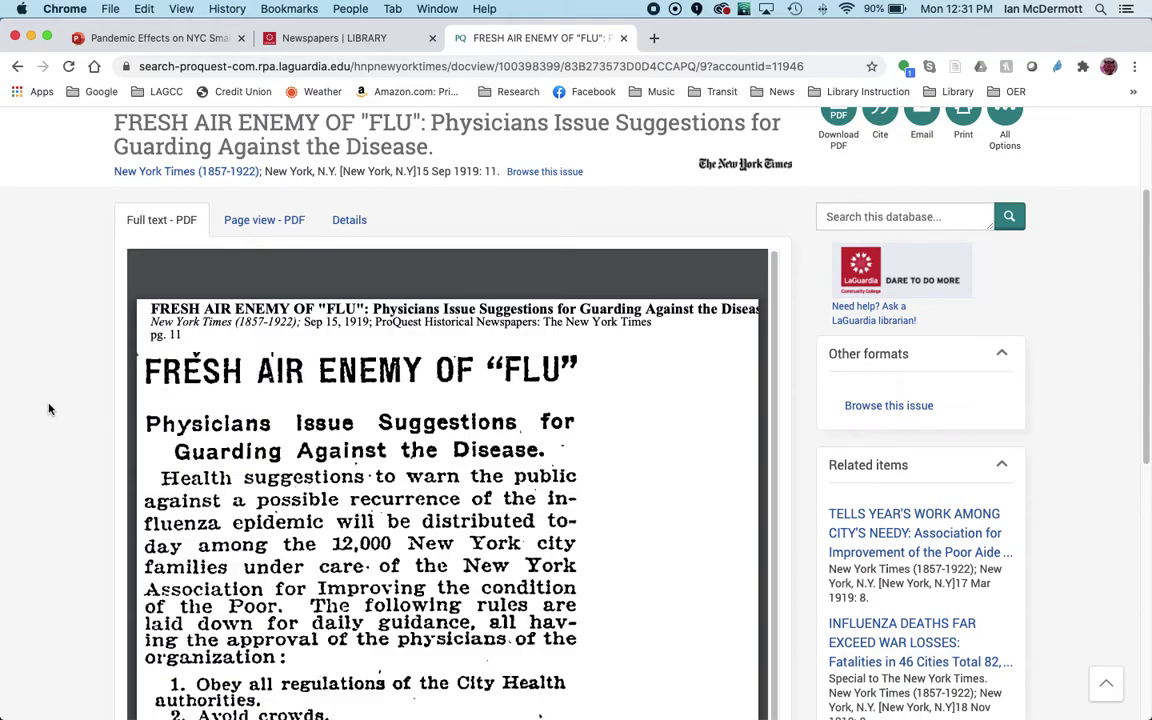
scroll(49, 408, "down", 5)
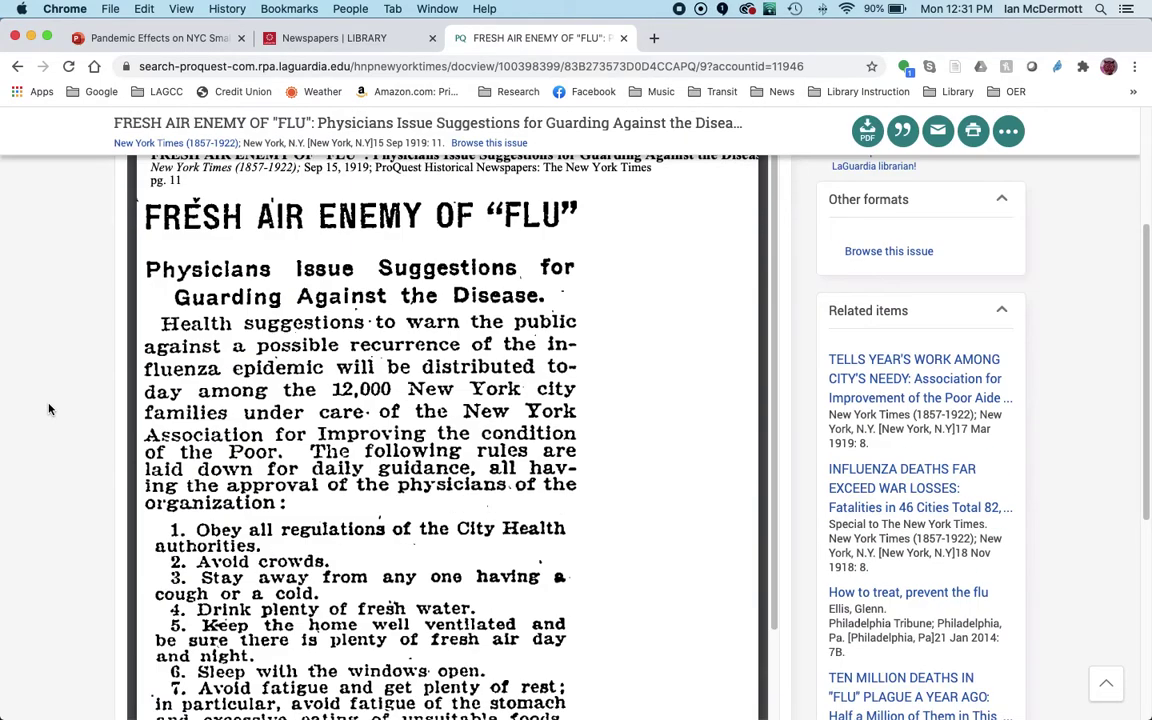
scroll(49, 408, "down", 1)
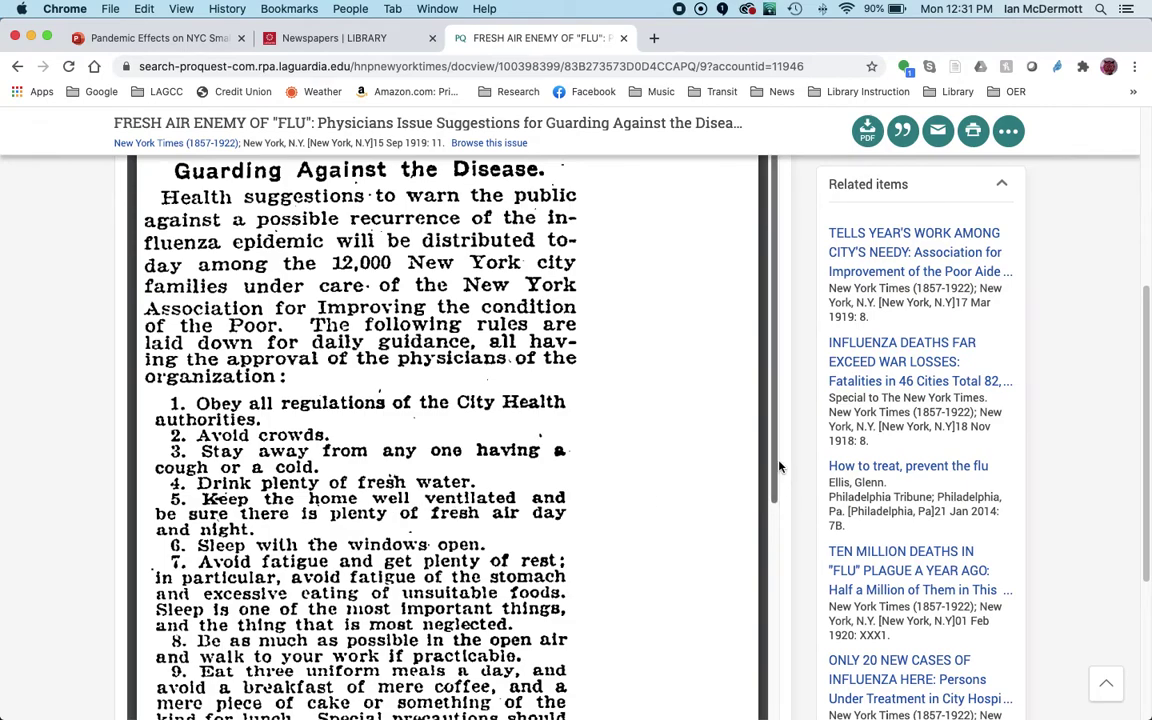
- View the article's APA 6th citation and close the citation window
scroll(816, 470, "up", 1)
scroll(816, 470, "up", 3)
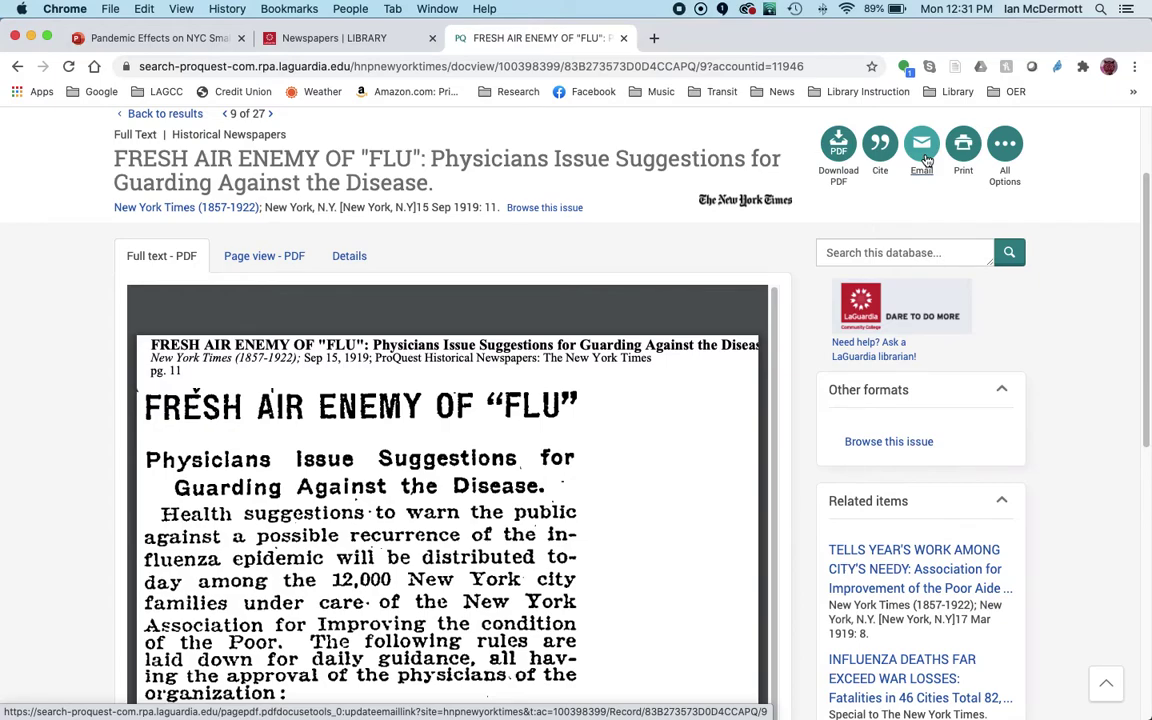
left_click(880, 176)
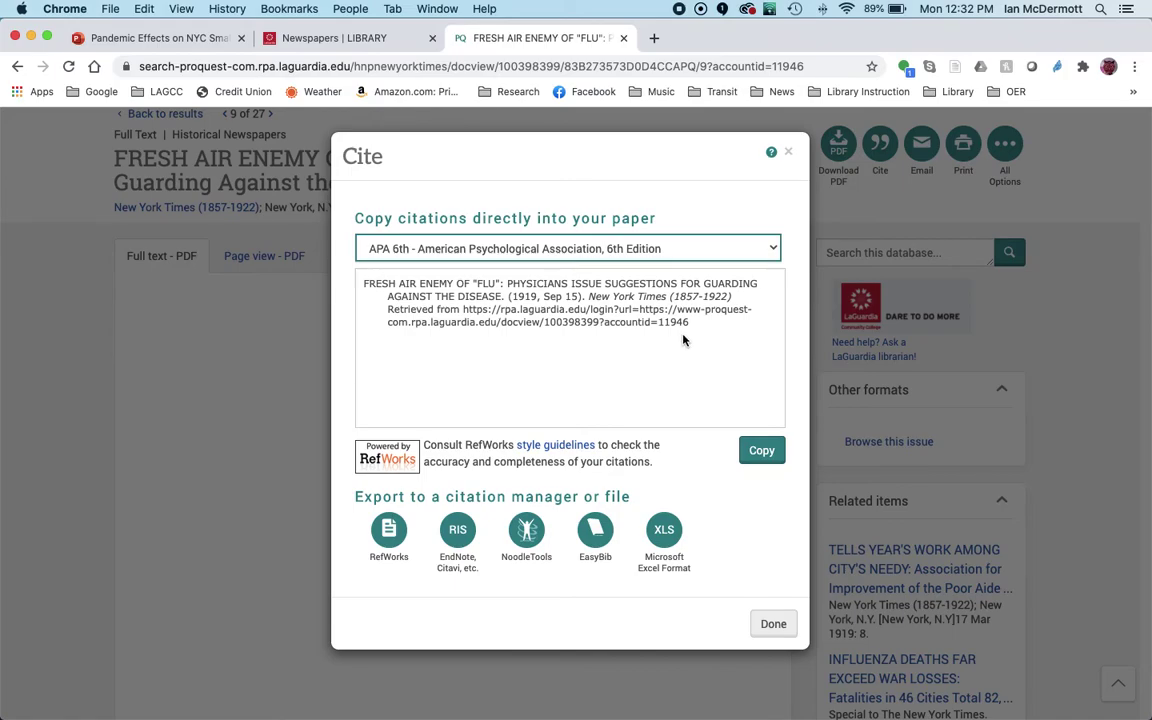
left_click(790, 155)
scroll(800, 391, "up", 2)
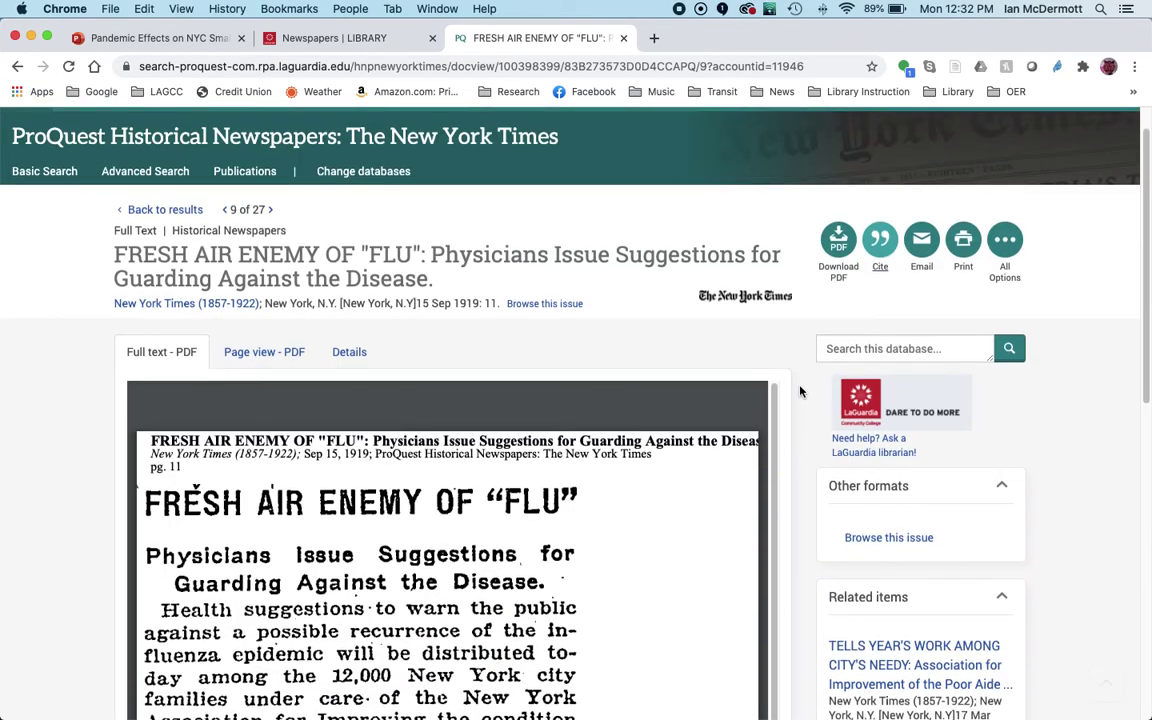